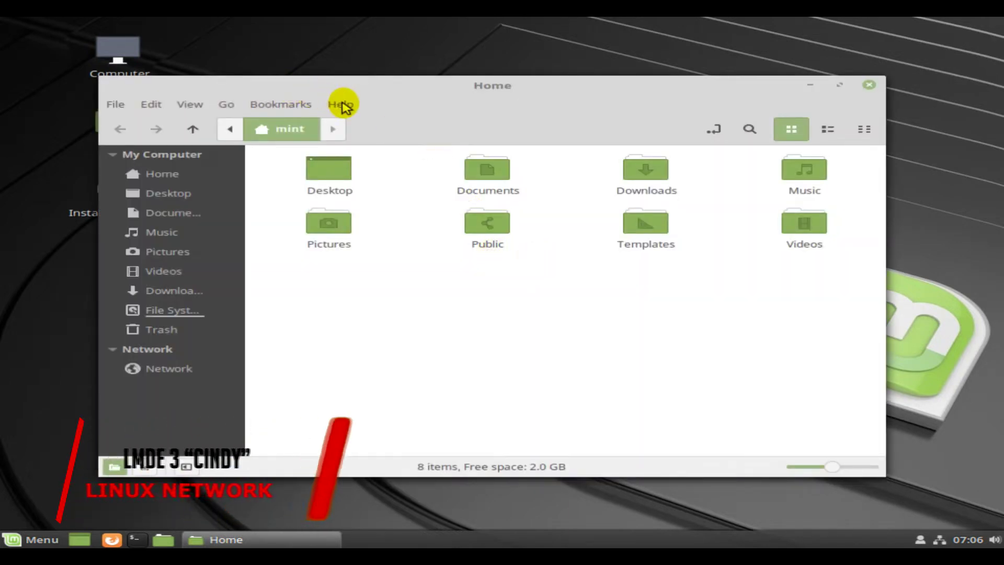
- View the file manager's version information, and close both the About dialog and the Home folder window
click(341, 104)
click(364, 150)
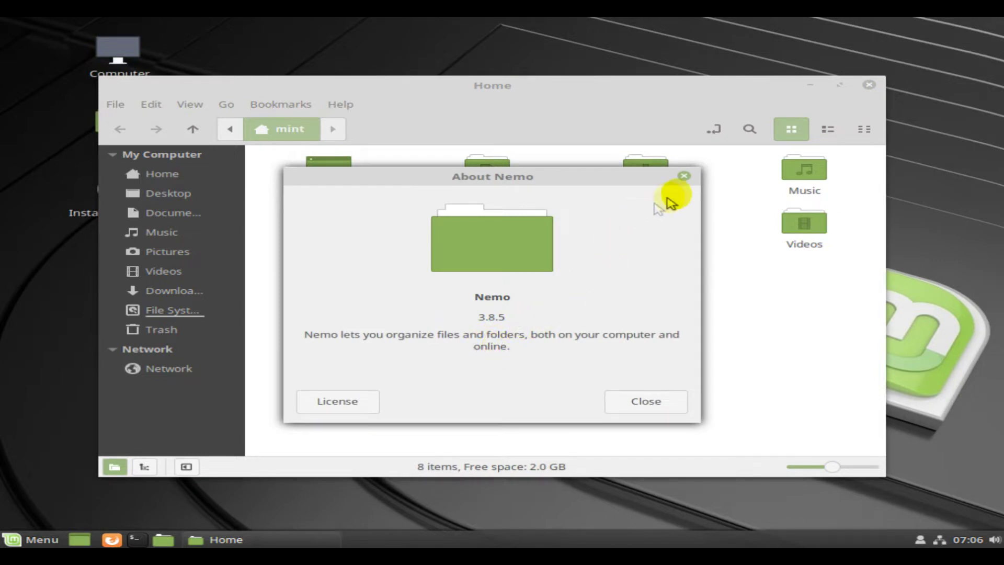
click(684, 177)
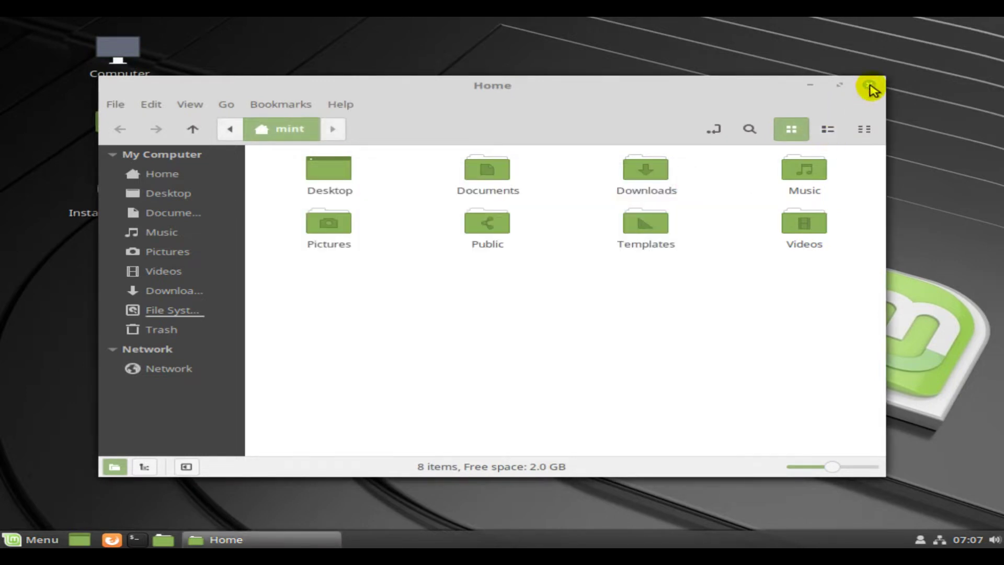
click(869, 84)
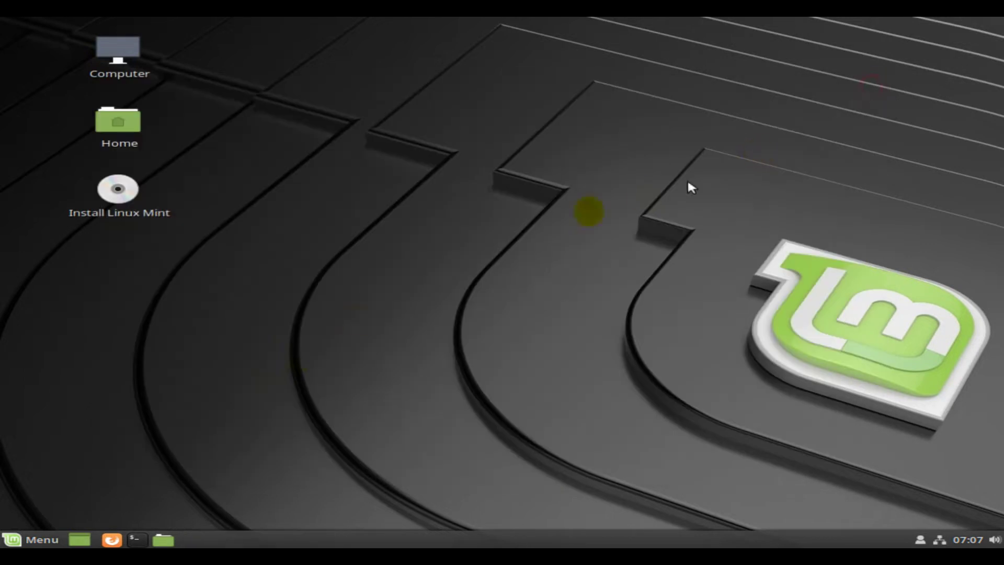
- Browse the installed applications by category, from Accessories through Graphics, Internet, Office, Sound & Video and Universal Access to Administration
click(43, 539)
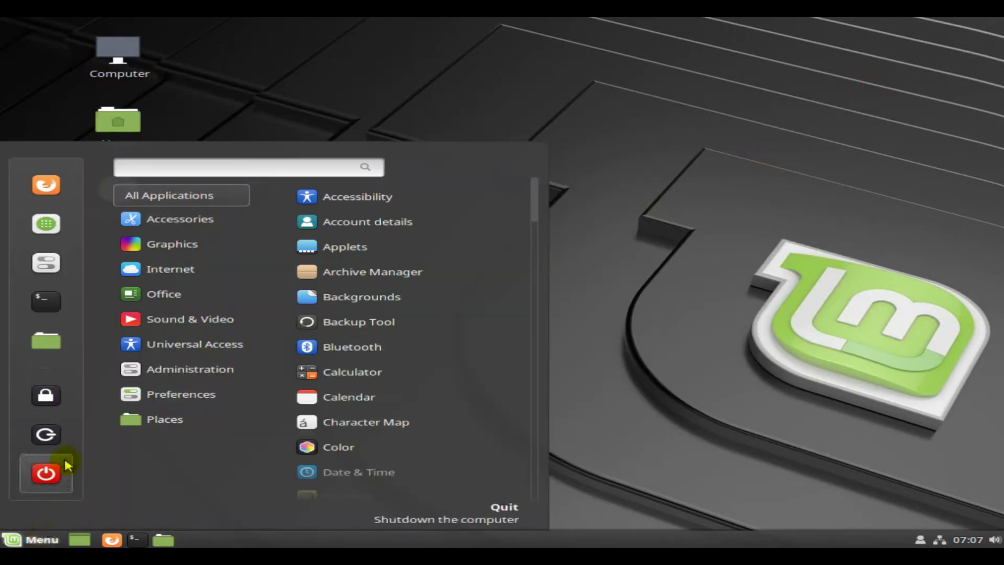
mouse_move(204, 220)
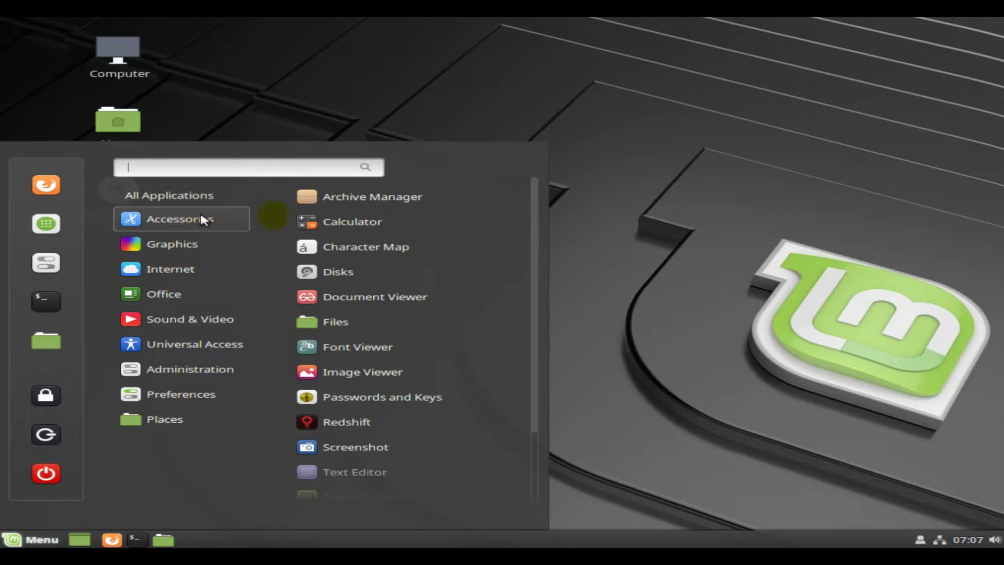
mouse_move(533, 218)
mouse_down()
mouse_move(528, 314)
mouse_move(522, 226)
mouse_up()
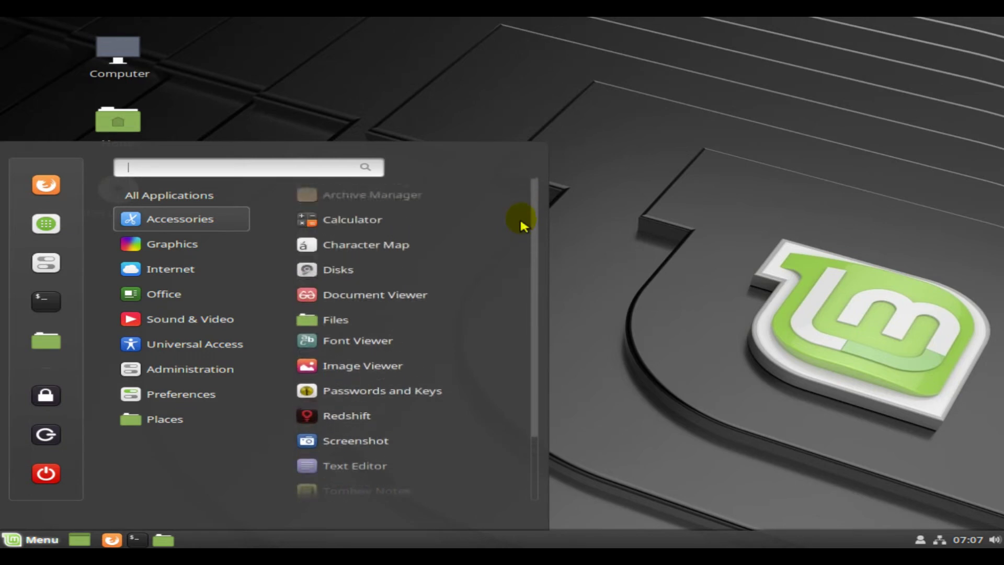
click(207, 245)
click(196, 269)
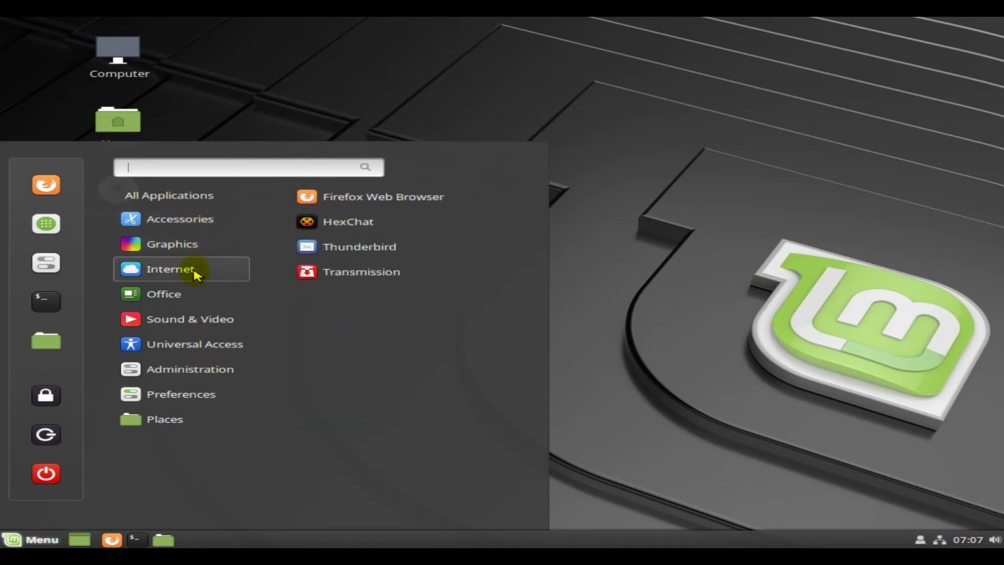
click(192, 297)
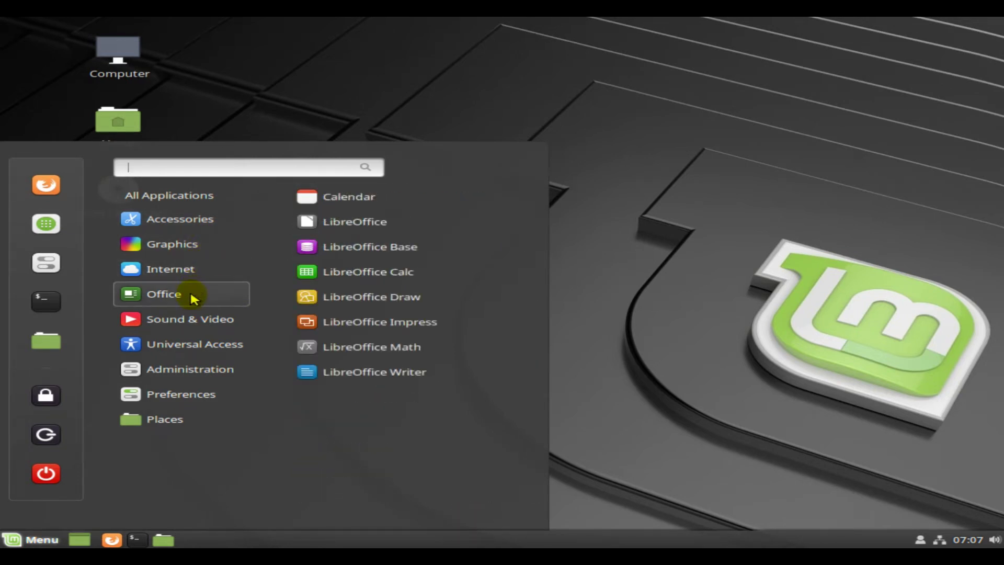
click(197, 314)
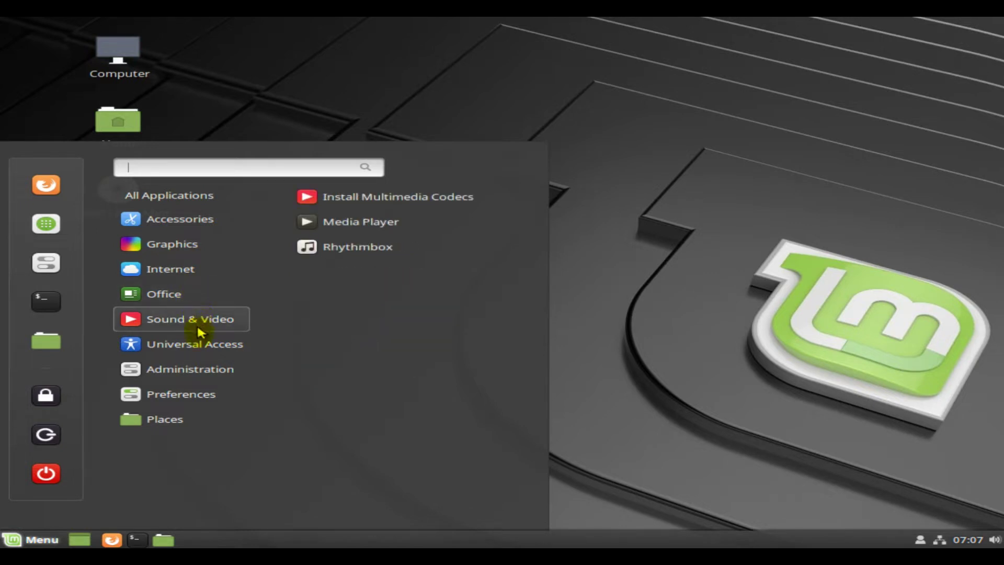
click(200, 345)
click(197, 369)
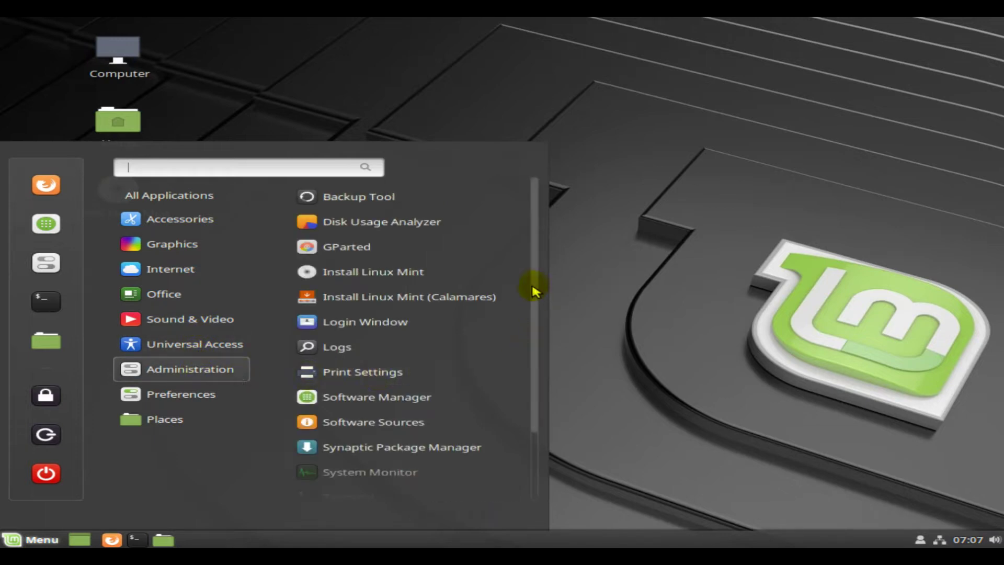
- Launch System Monitor from the Administration applications, examine the CPU, memory and network resource usage, and close it
drag(532, 286, 526, 371)
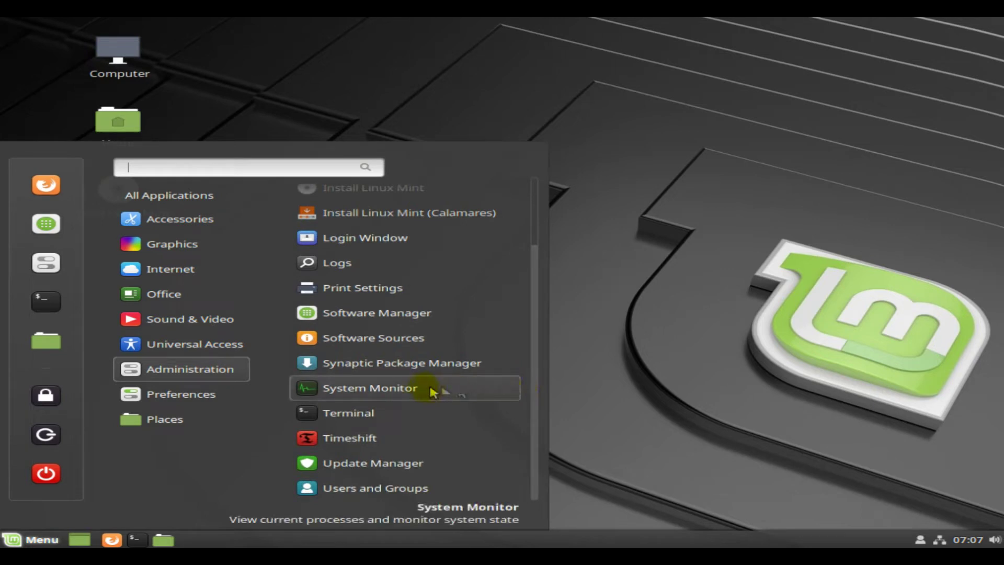
click(400, 389)
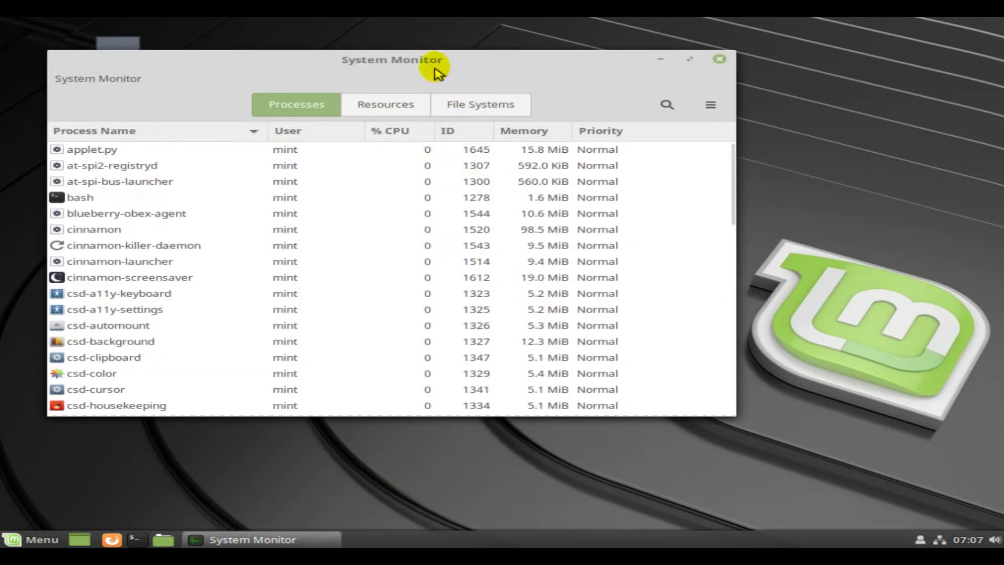
drag(414, 60, 501, 74)
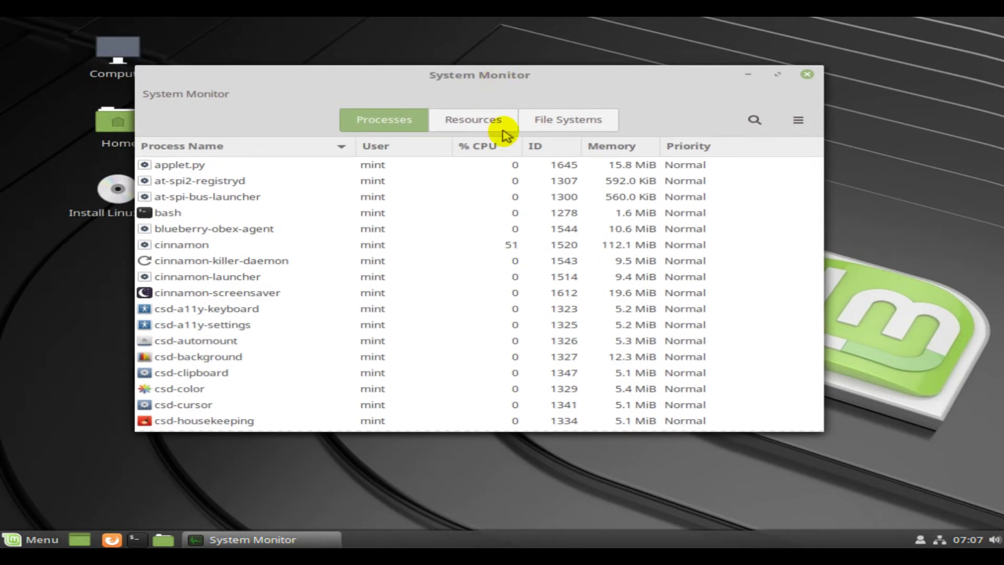
click(505, 134)
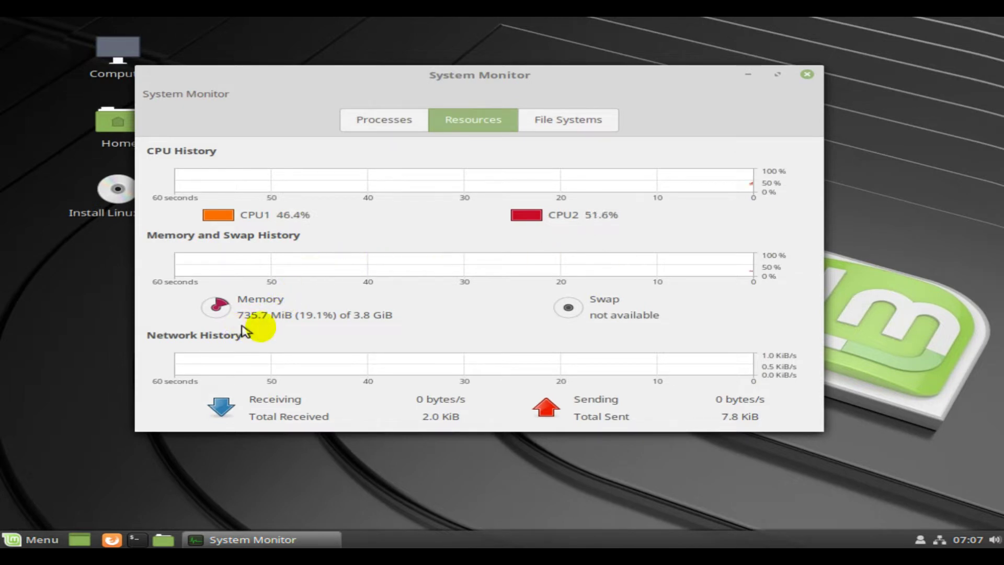
click(806, 79)
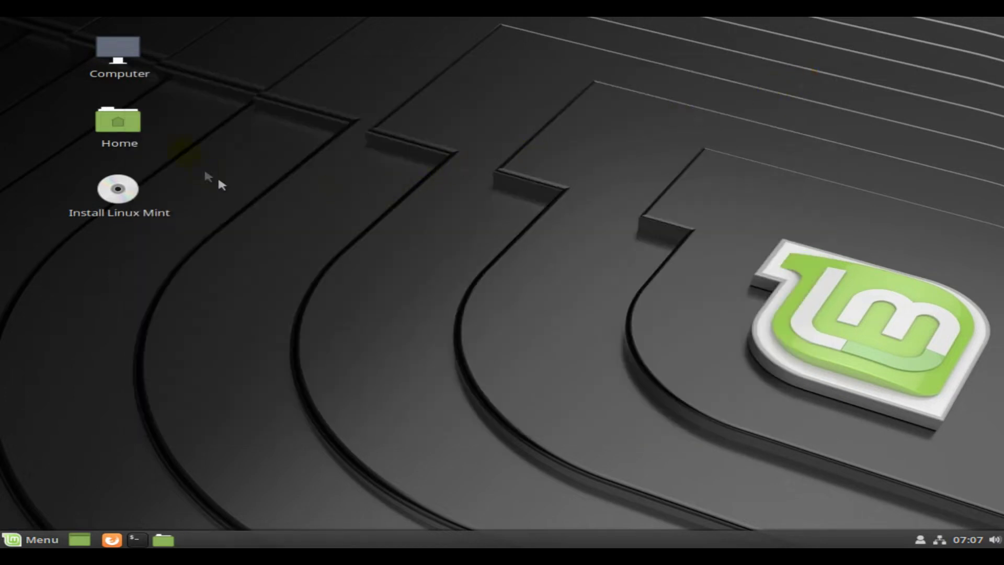
- Open System Info from the Preferences applications, examine the operating system and hardware details, and close it
click(26, 534)
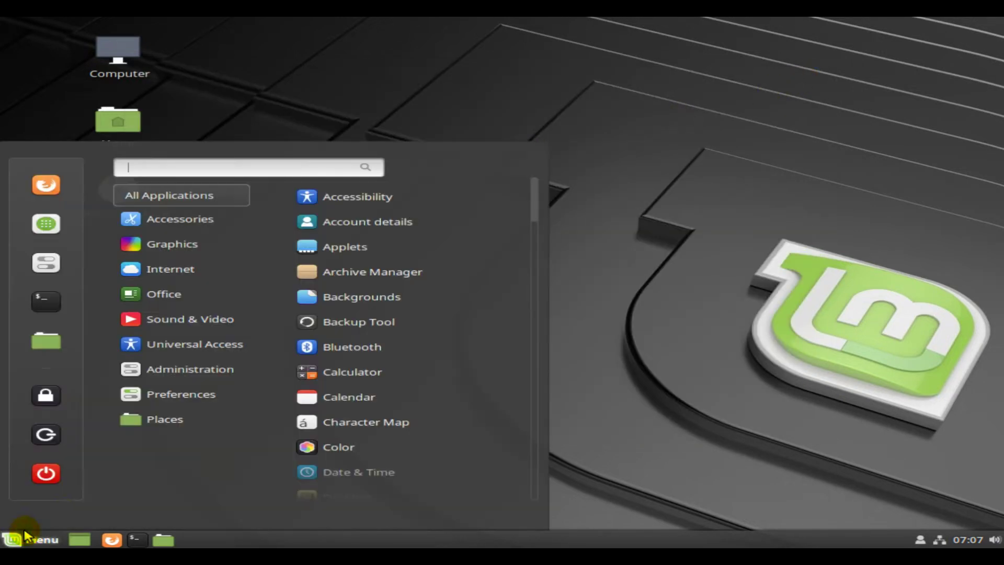
mouse_move(226, 376)
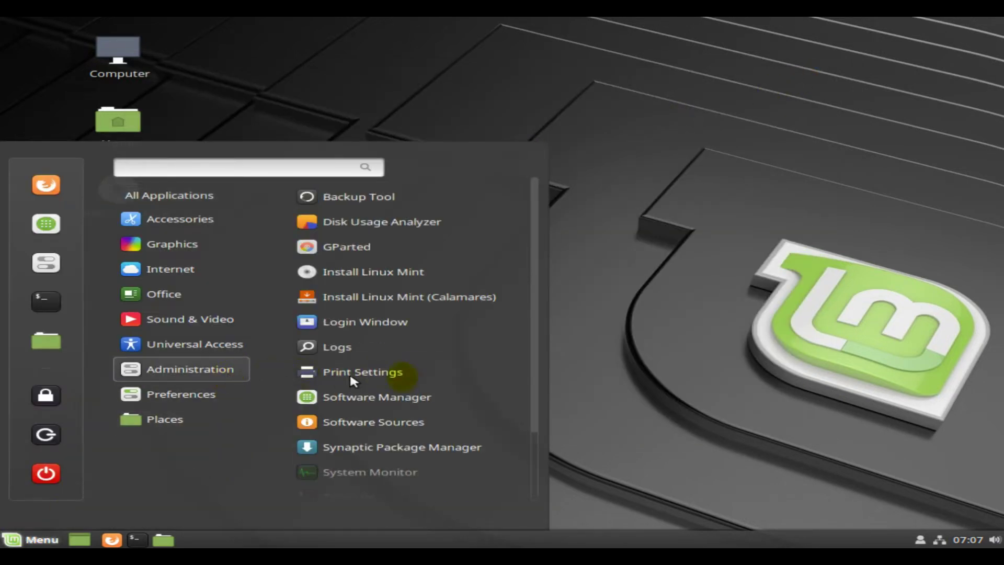
mouse_move(218, 394)
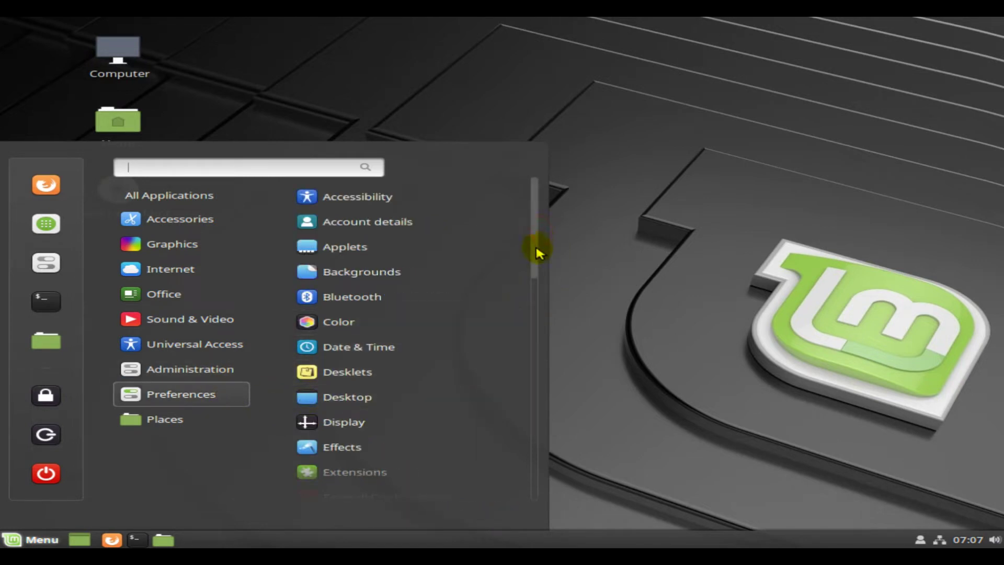
drag(531, 243, 535, 459)
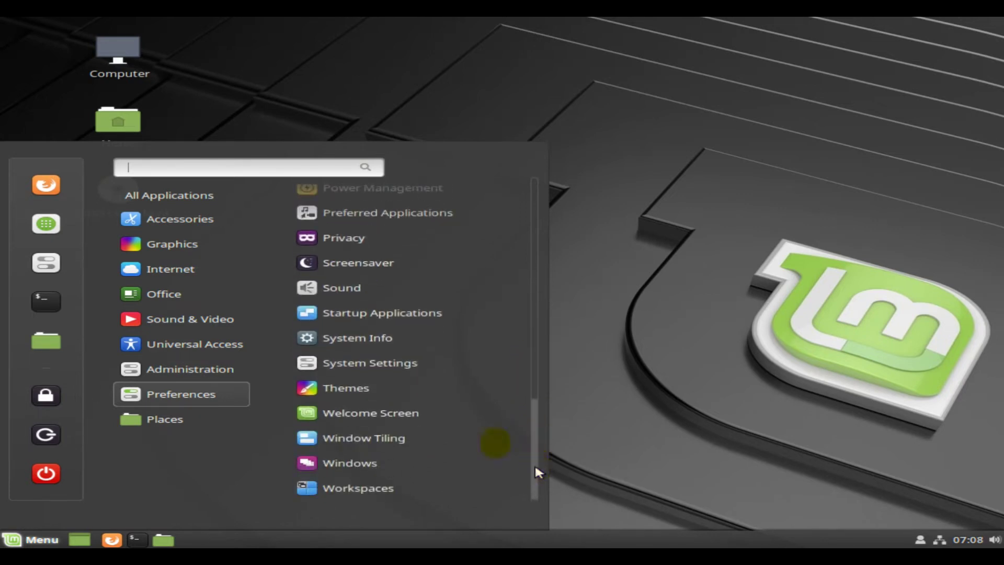
click(358, 340)
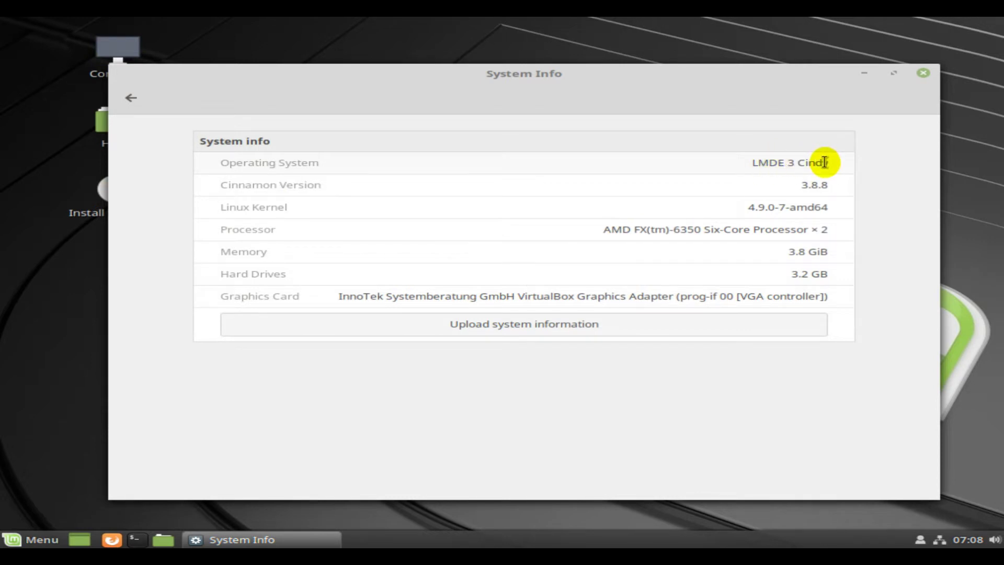
click(923, 76)
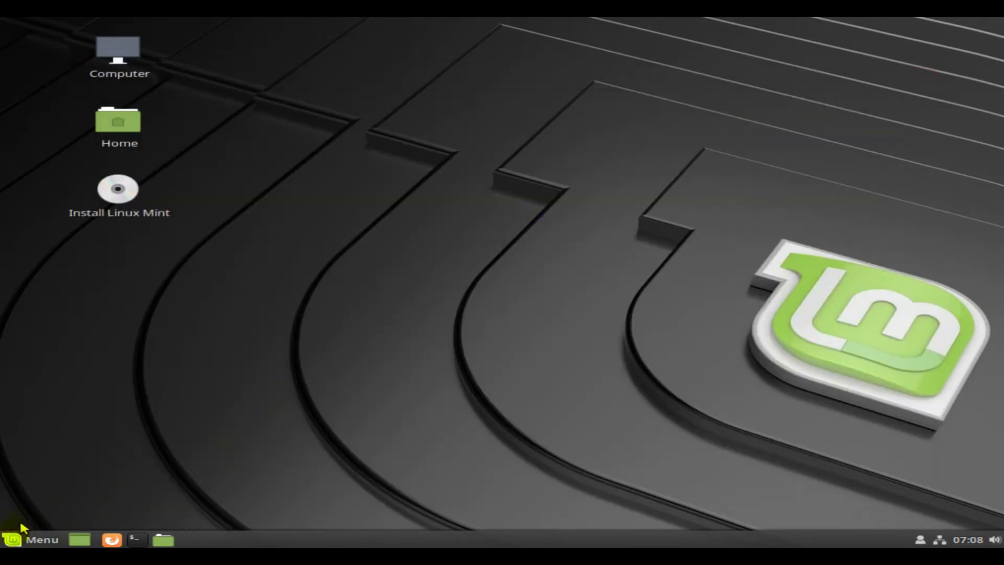
- Open the Themes settings from the Preferences applications
click(12, 540)
mouse_move(165, 392)
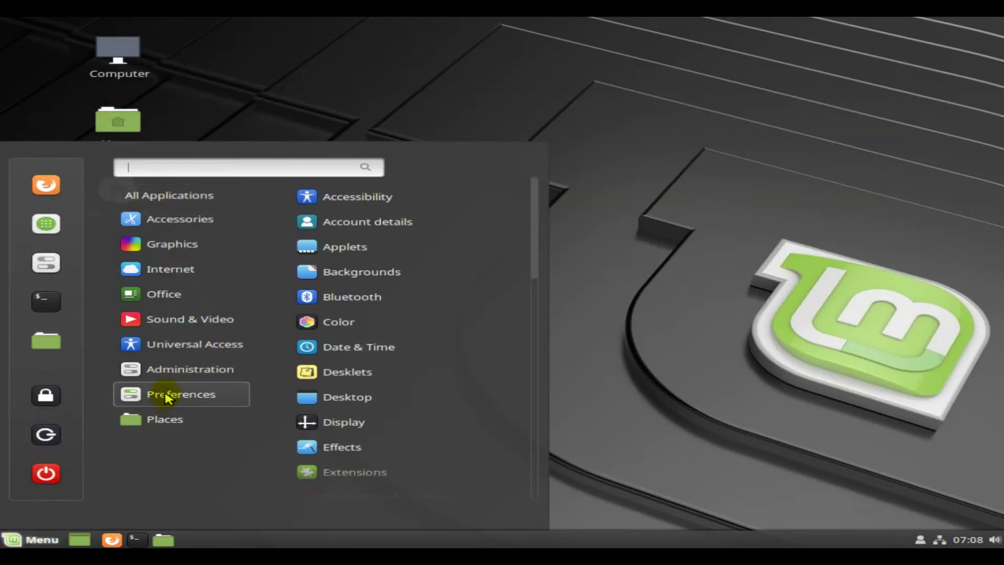
drag(534, 267, 544, 482)
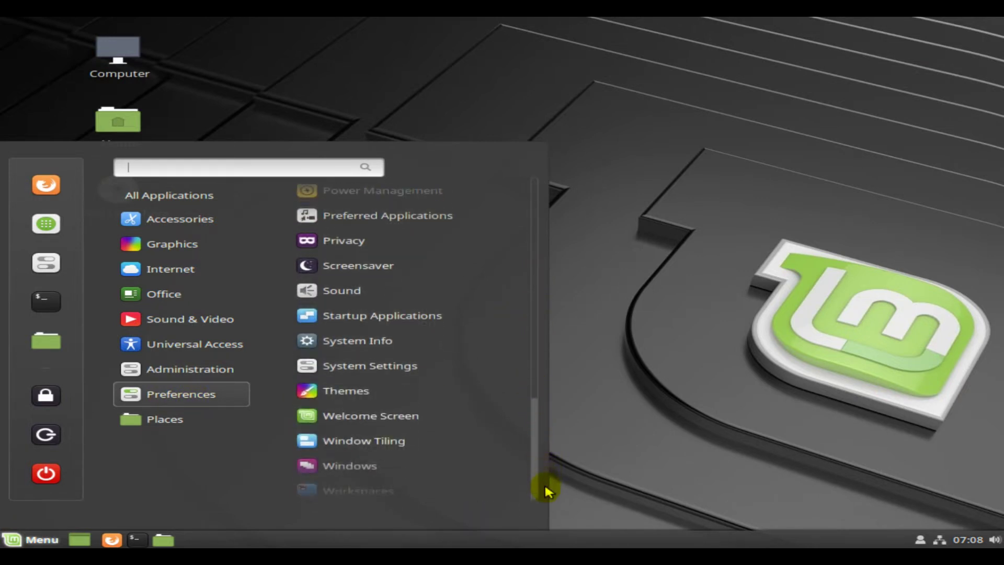
click(326, 389)
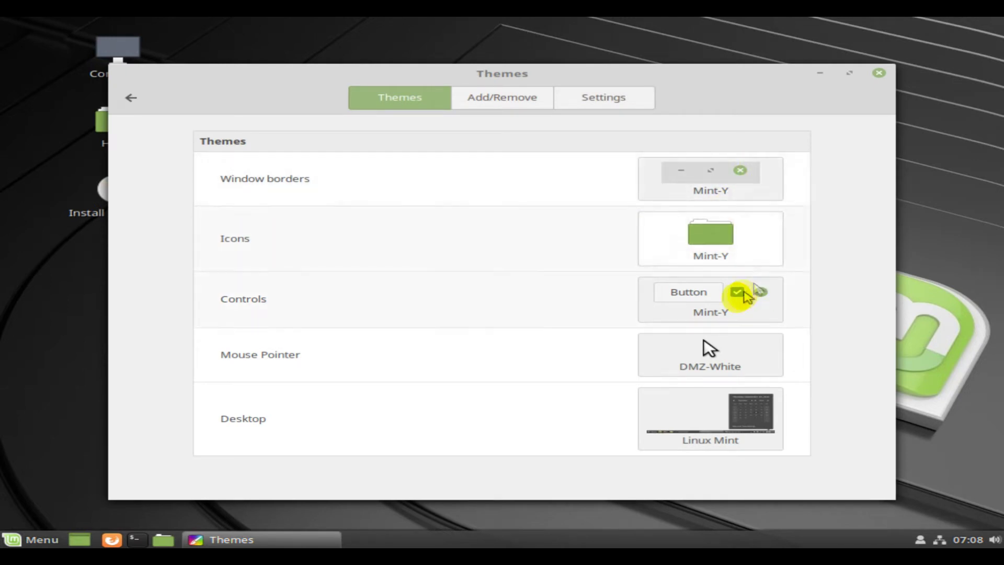
- Look through the available themes for window borders, icons, controls and the desktop without choosing a new one
click(699, 180)
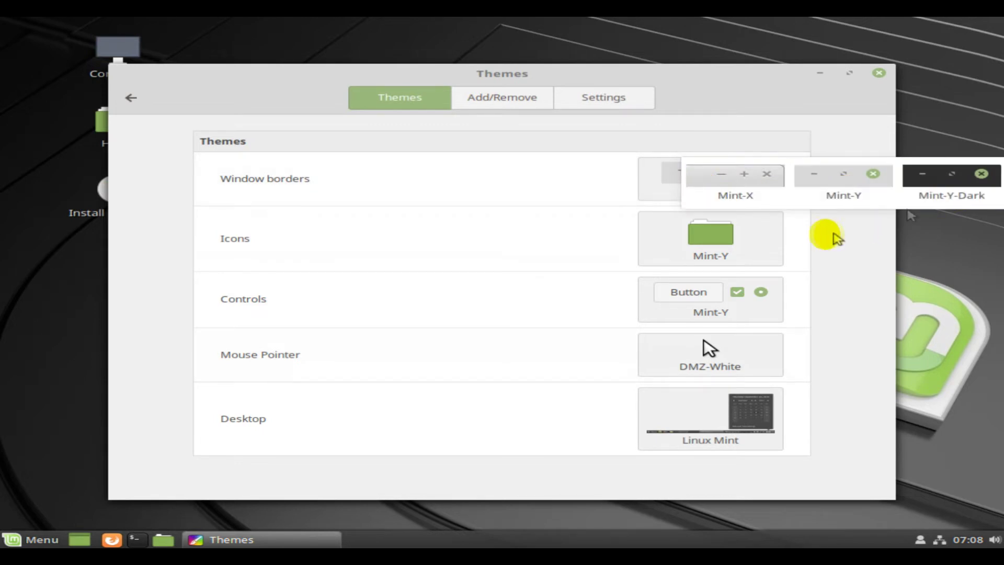
click(770, 242)
click(770, 242)
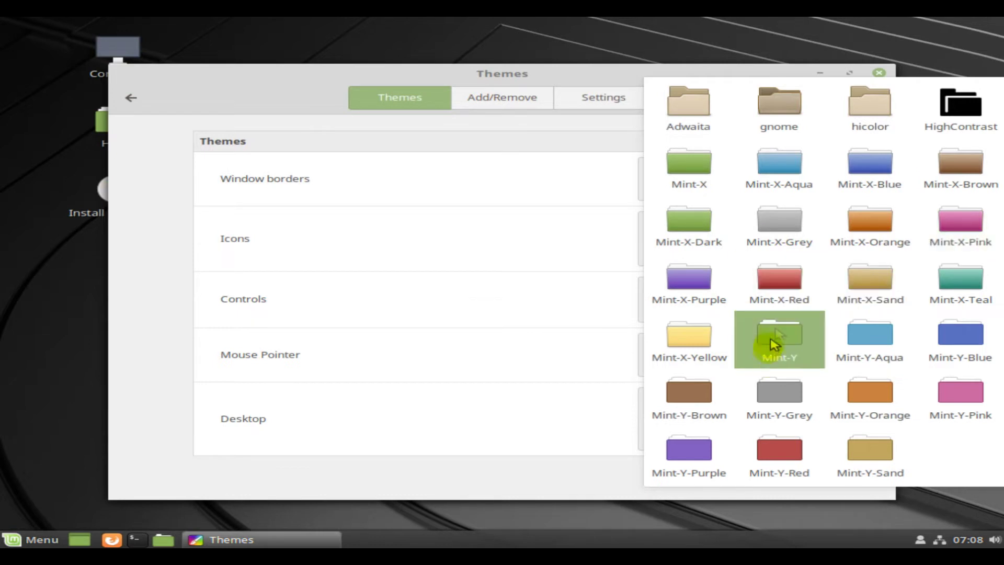
click(573, 269)
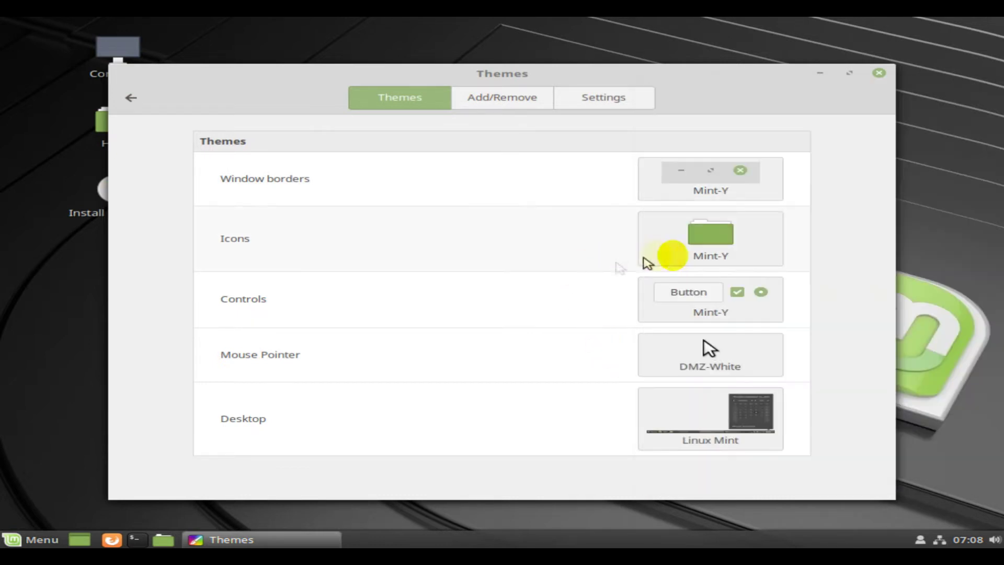
click(729, 312)
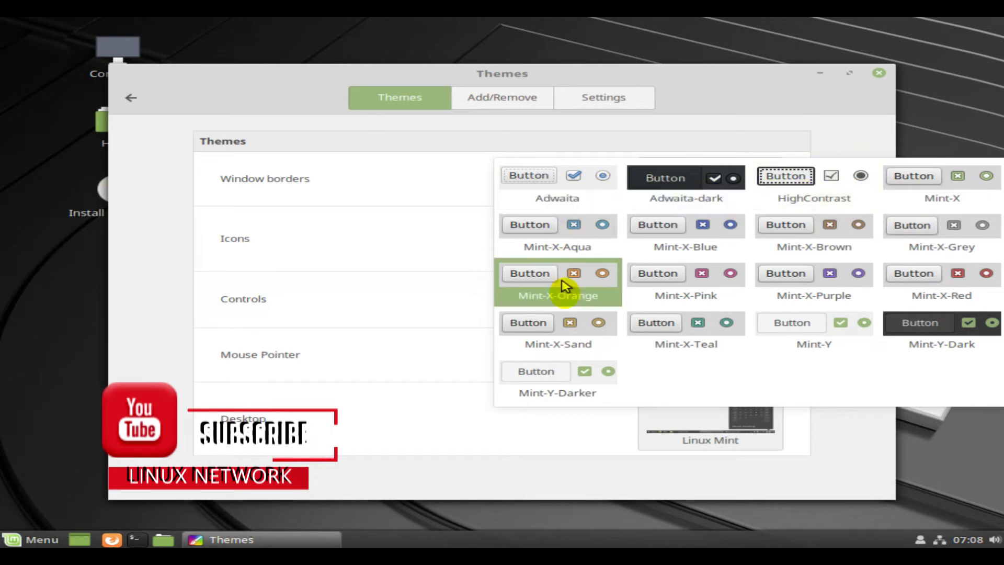
click(436, 303)
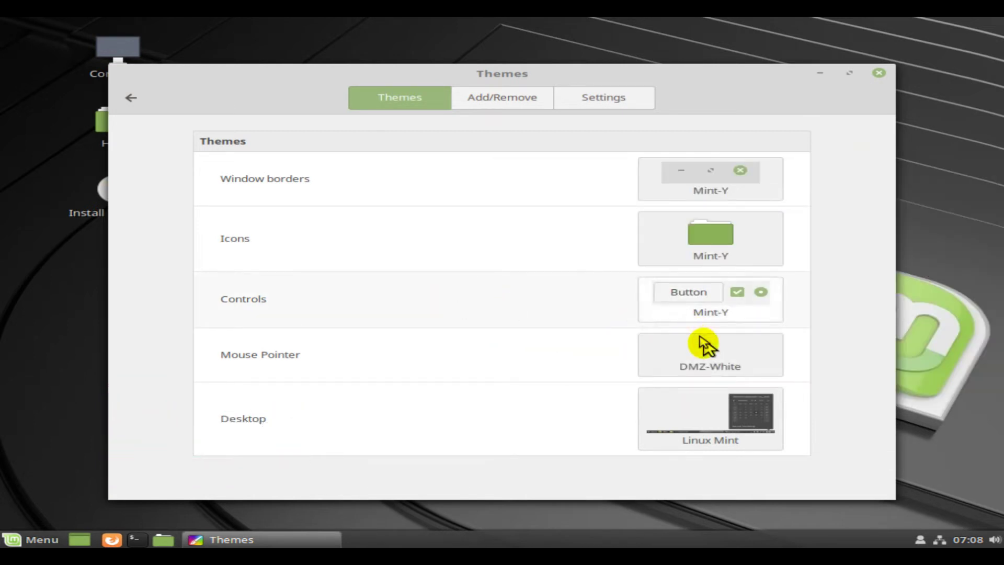
click(701, 405)
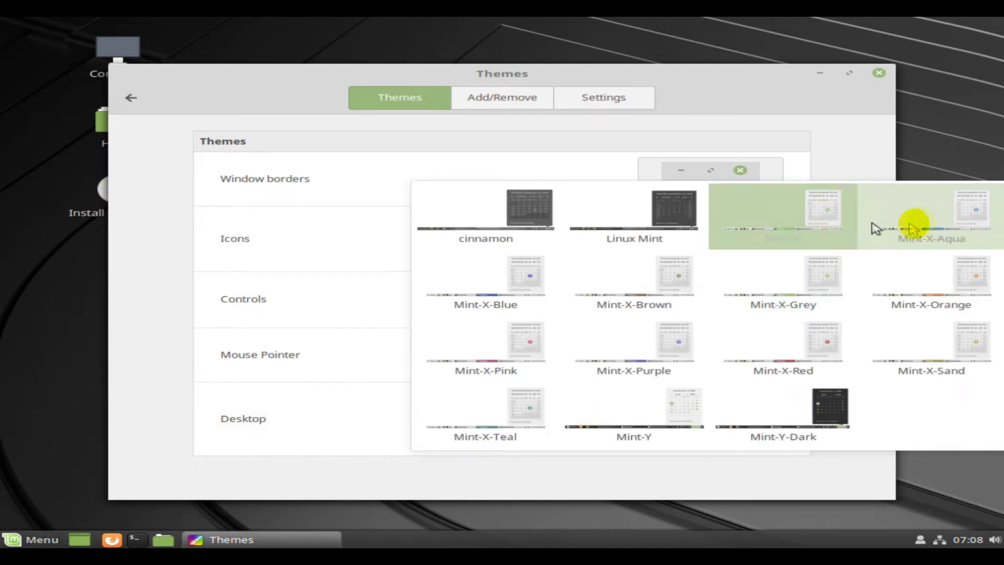
click(362, 292)
- Update the cache of available themes for adding or removing, and show the miscellaneous theme options
click(520, 94)
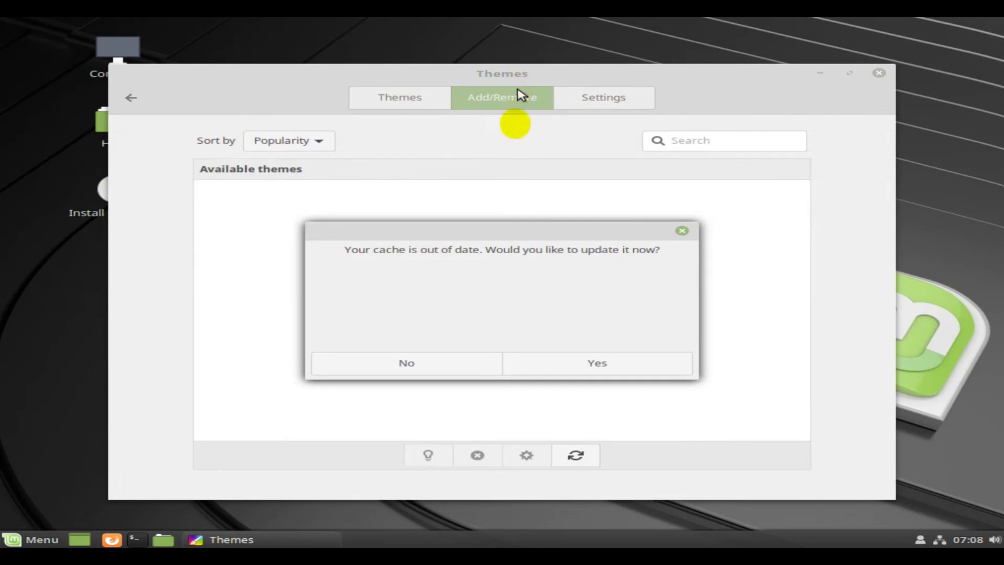
click(474, 366)
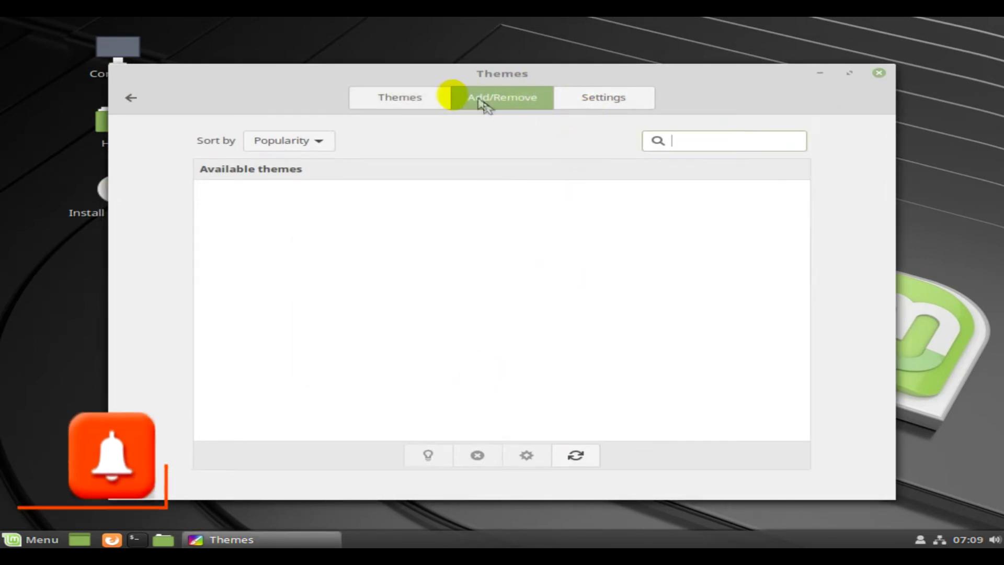
click(439, 97)
click(481, 101)
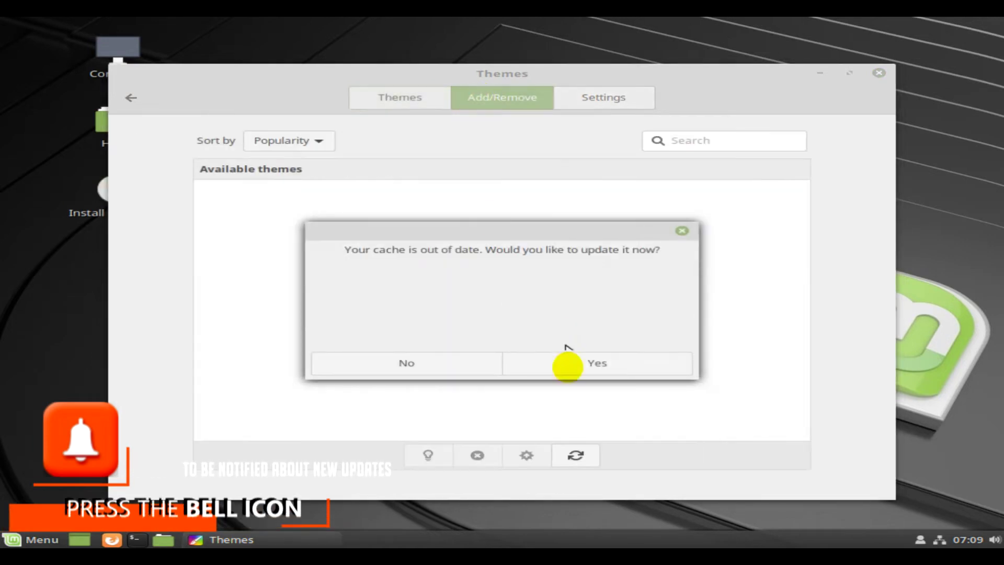
click(572, 367)
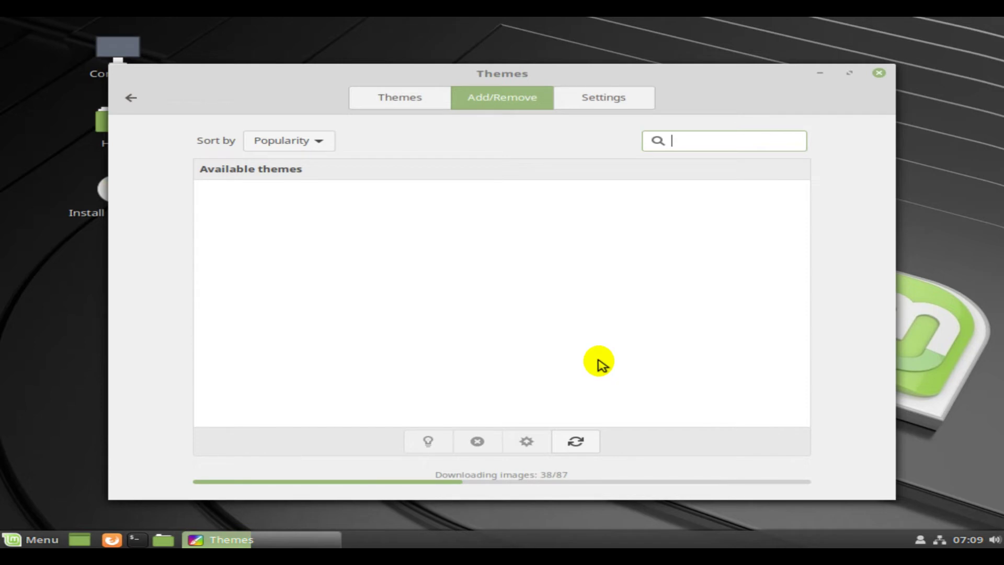
click(595, 104)
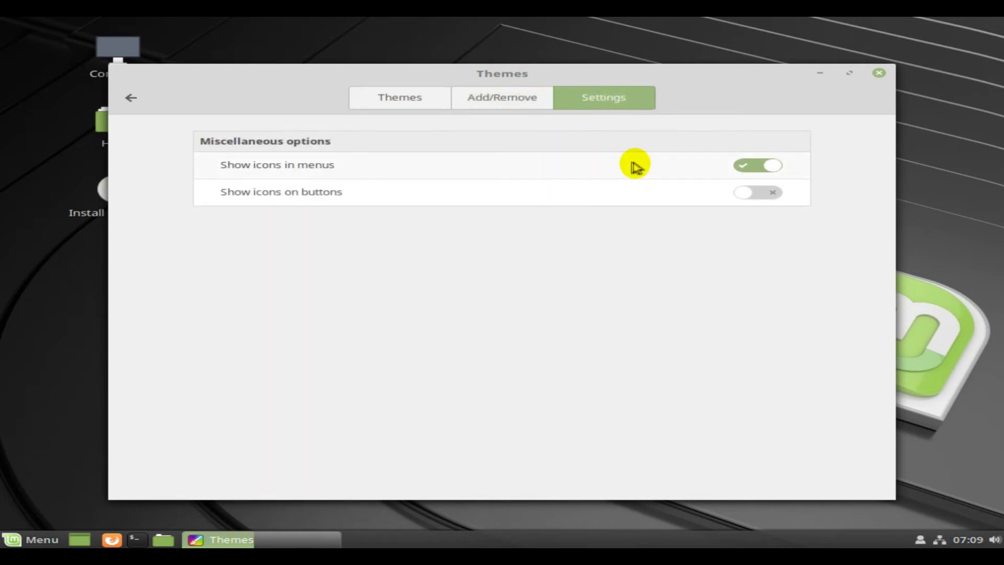
- Browse the full list of downloadable themes sorted by popularity, without installing any, and close the Themes settings
click(523, 107)
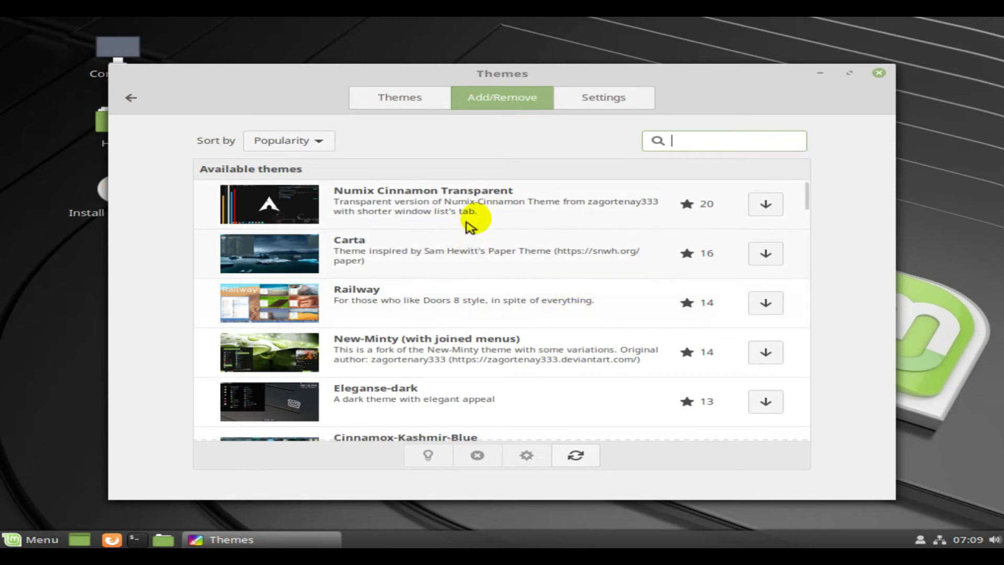
scroll(476, 324, down, 4)
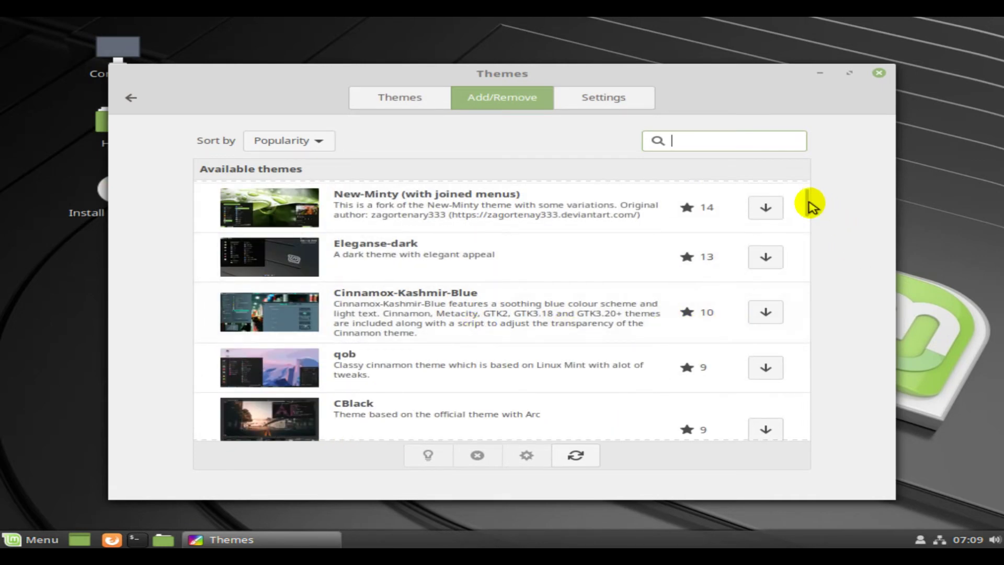
drag(806, 208, 815, 342)
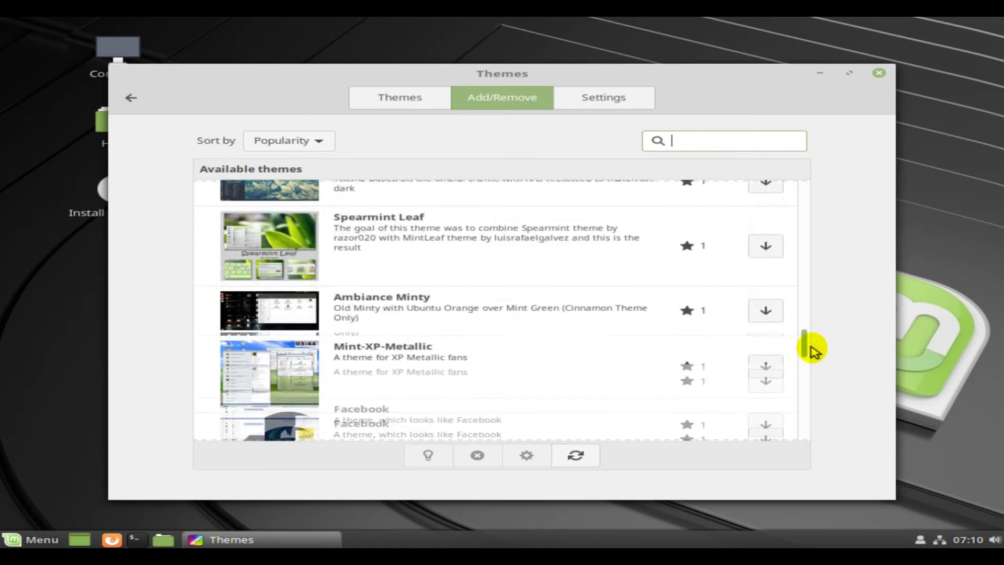
scroll(812, 357, down, 5)
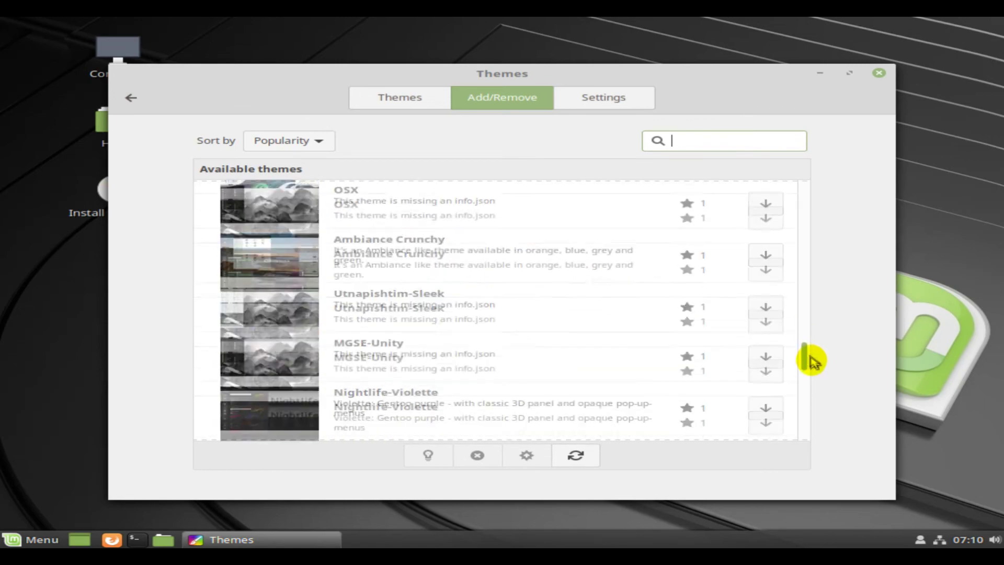
scroll(811, 357, up, 4)
scroll(812, 358, down, 10)
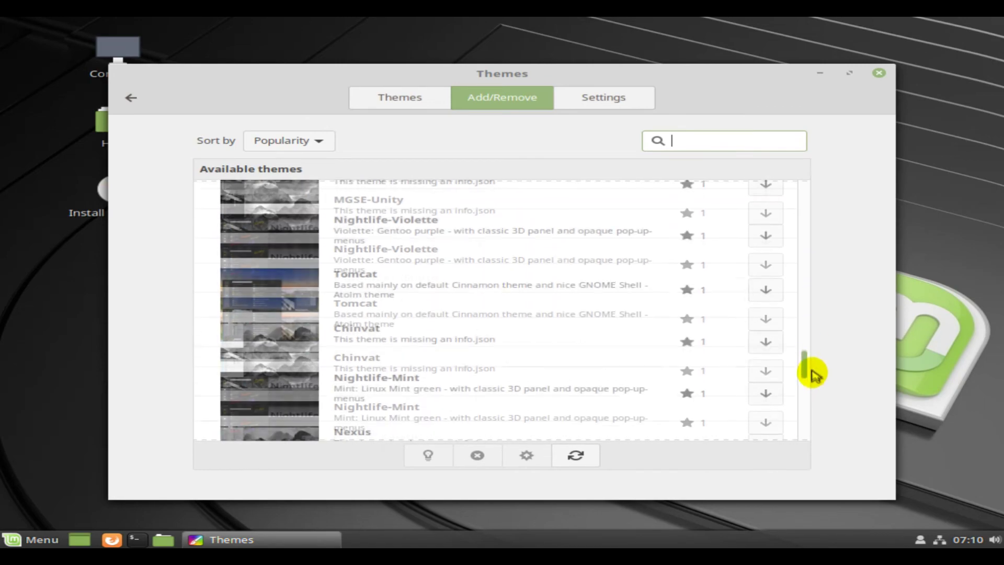
drag(812, 382, 826, 432)
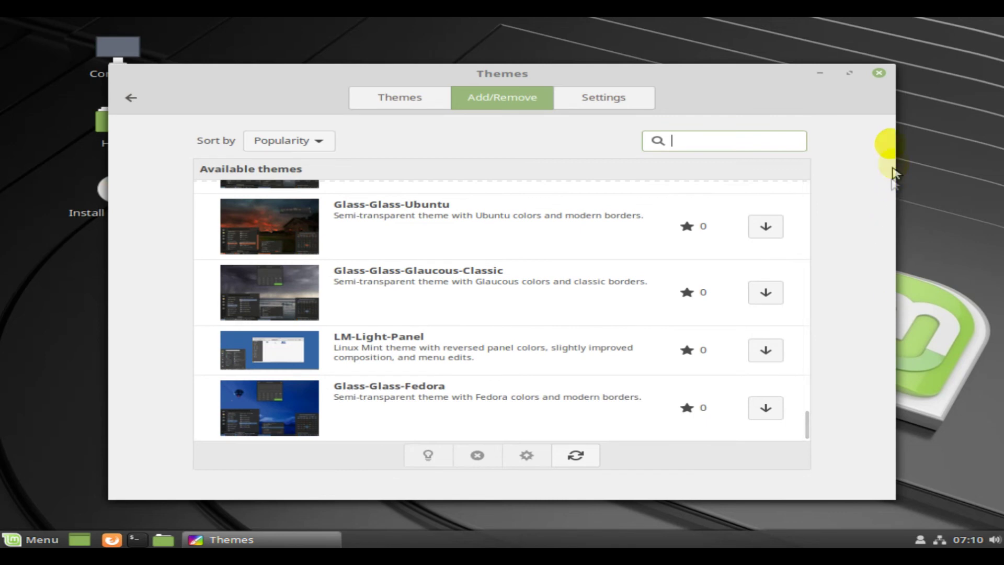
click(878, 79)
- Open Desktop Settings from the desktop, review the desktop layout and icon options, and close the window
right_click(495, 167)
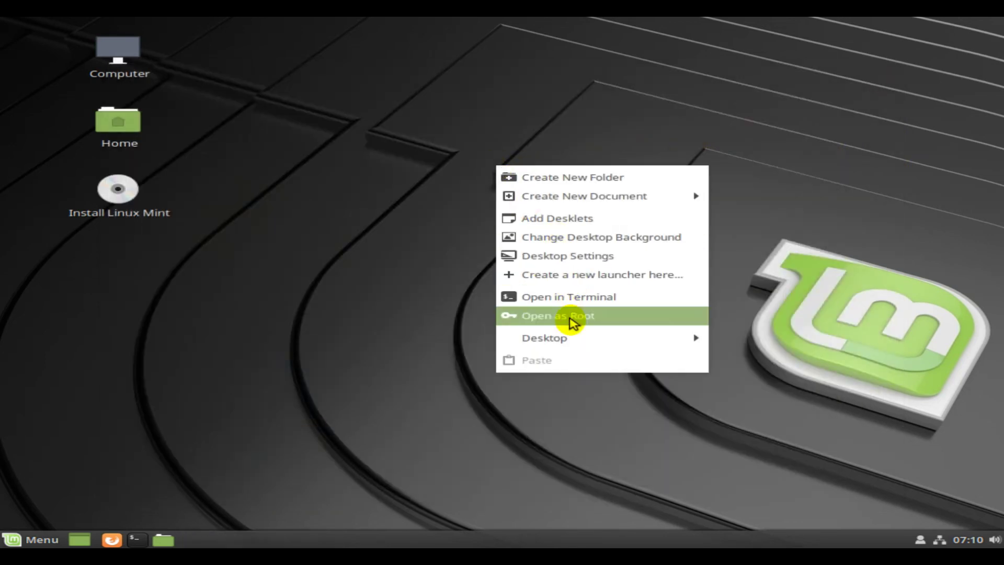
mouse_move(575, 342)
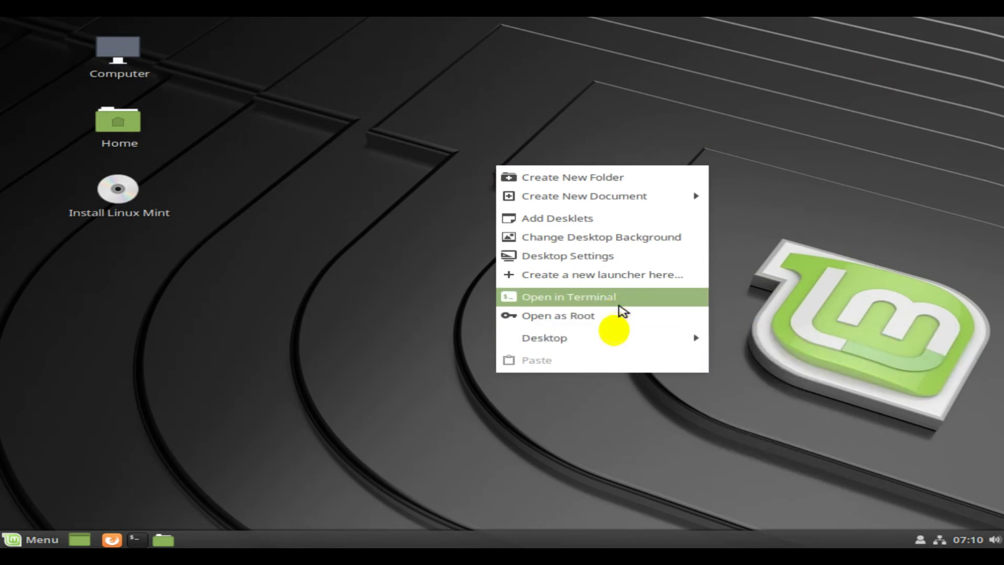
click(592, 257)
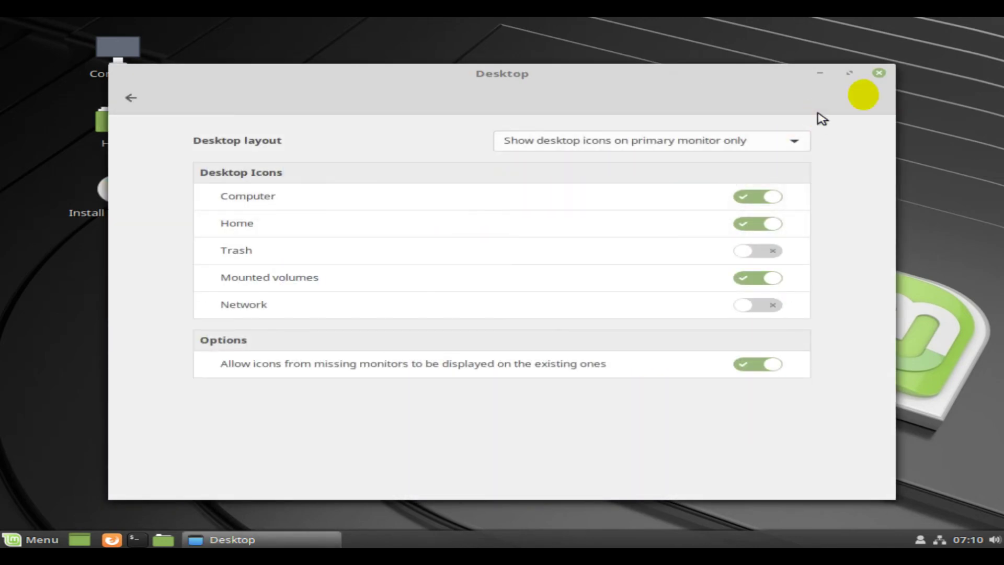
click(876, 73)
- Open the desktop background settings, look over the Linux Mint wallpapers without choosing one, and close the window
right_click(498, 168)
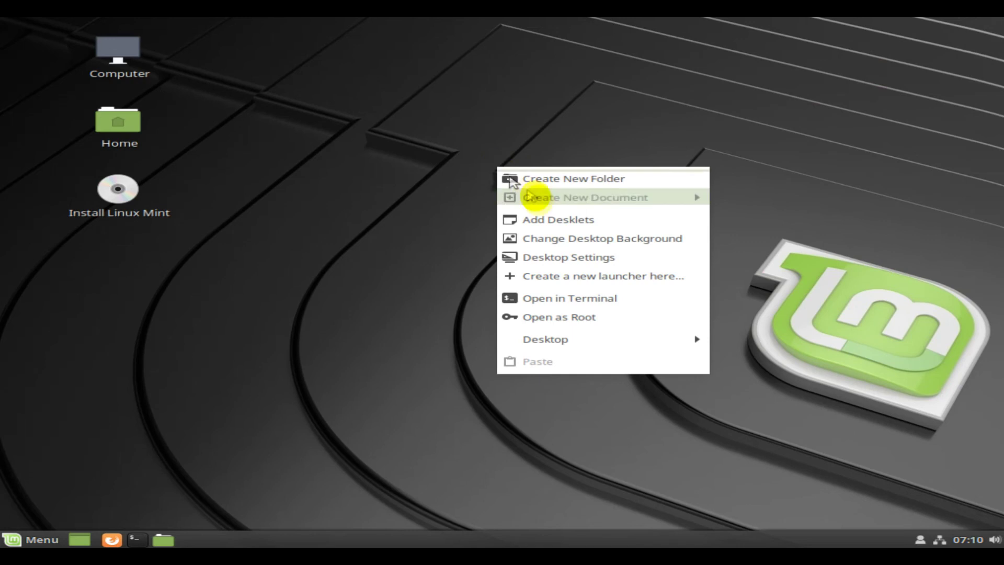
click(556, 239)
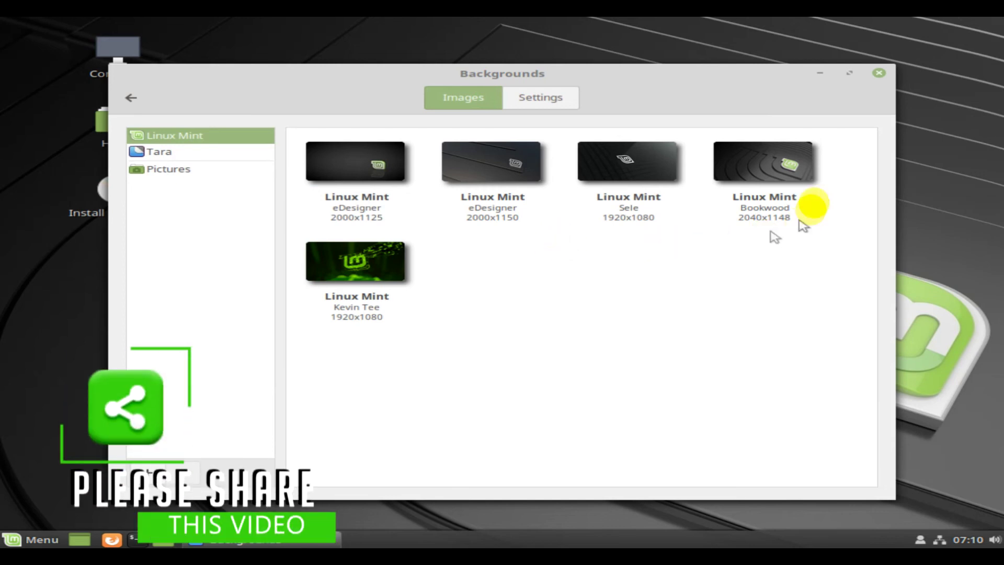
click(879, 73)
- Open a terminal in the Desktop folder, examine GNOME Terminal's version and credits in its About information, and close that dialog
right_click(397, 149)
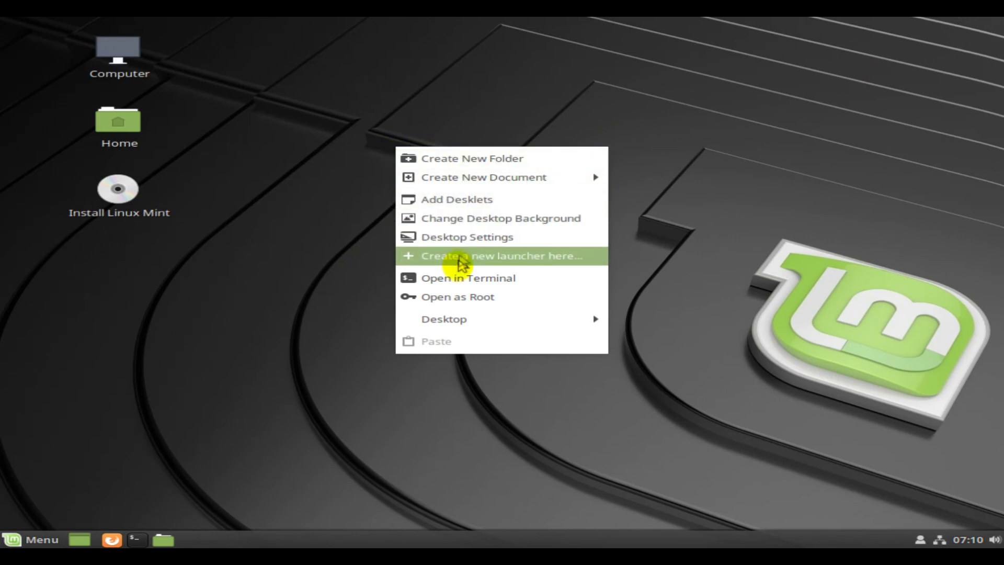
click(455, 278)
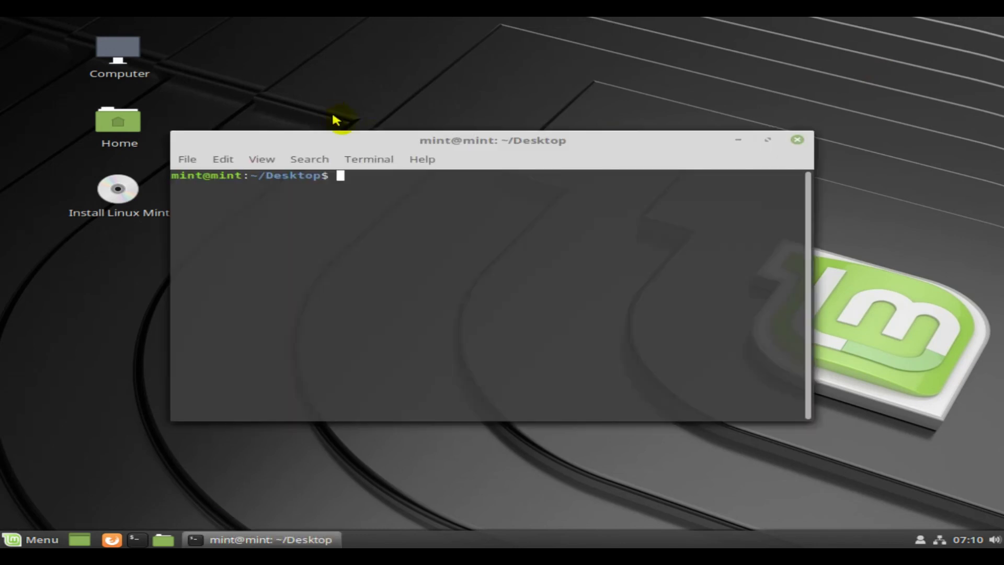
click(417, 163)
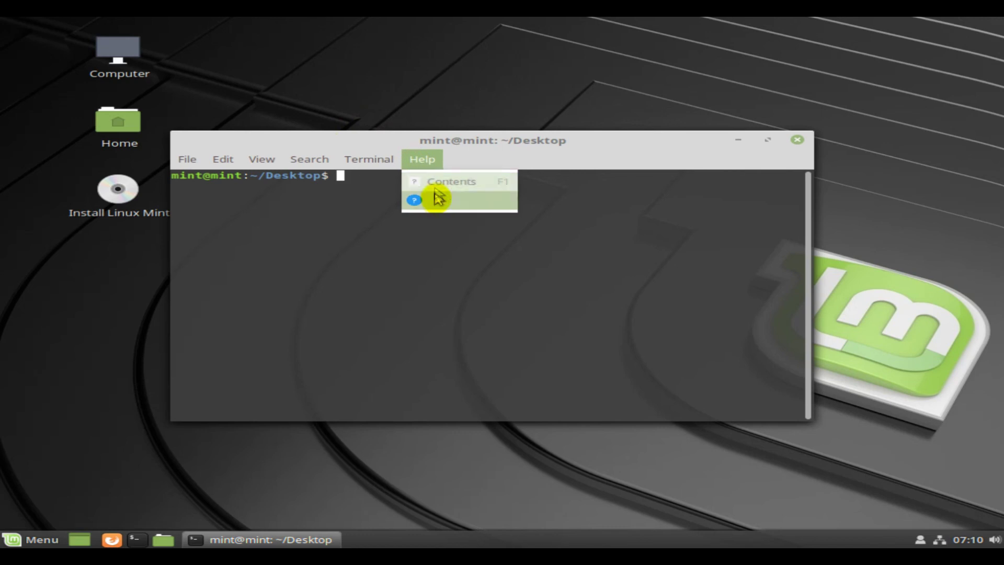
click(438, 200)
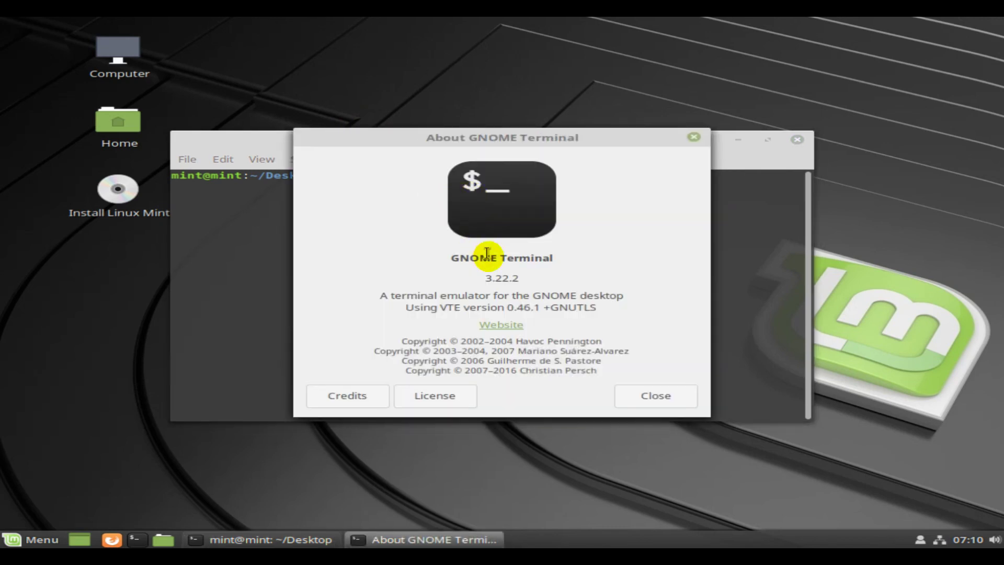
drag(518, 277, 478, 278)
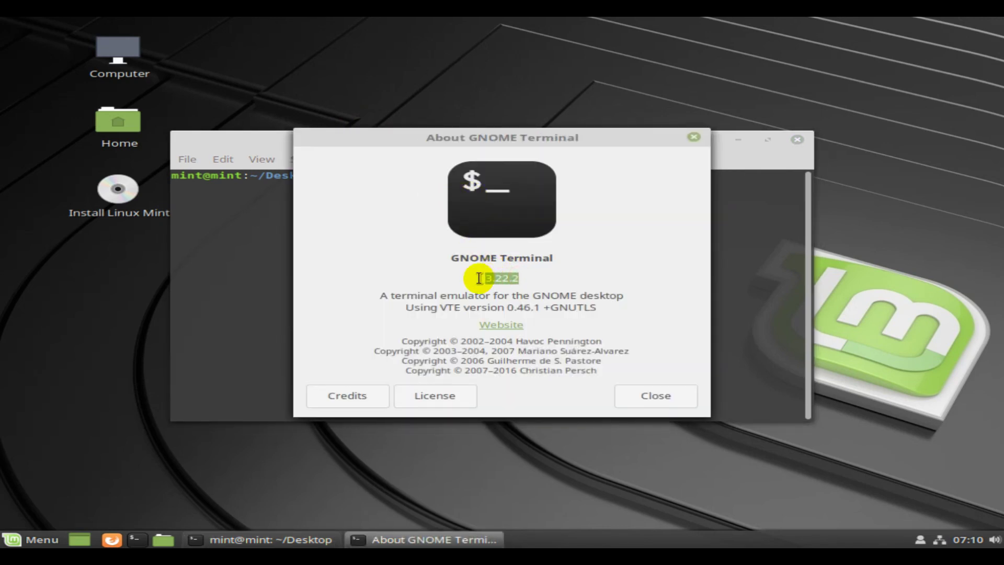
click(367, 395)
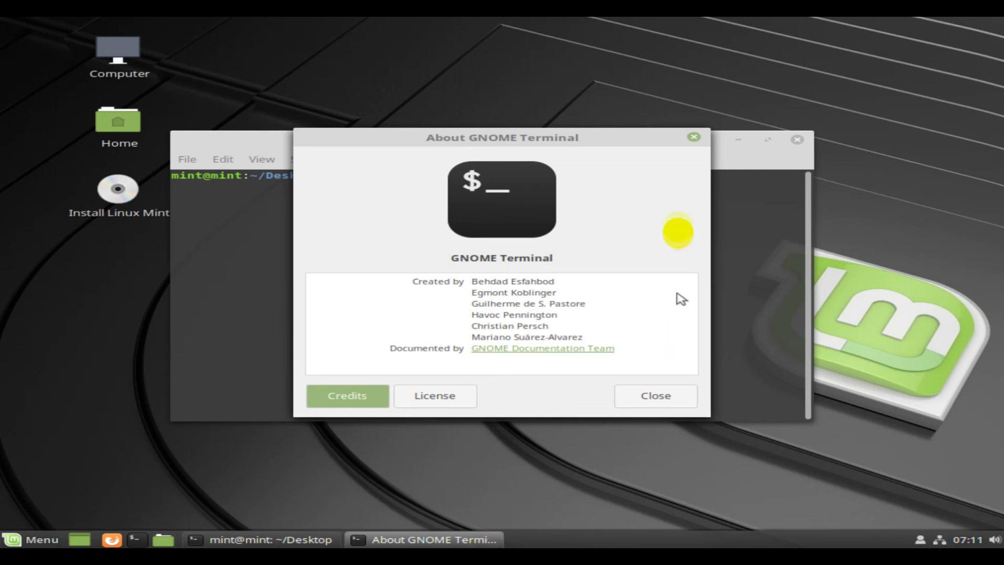
click(693, 137)
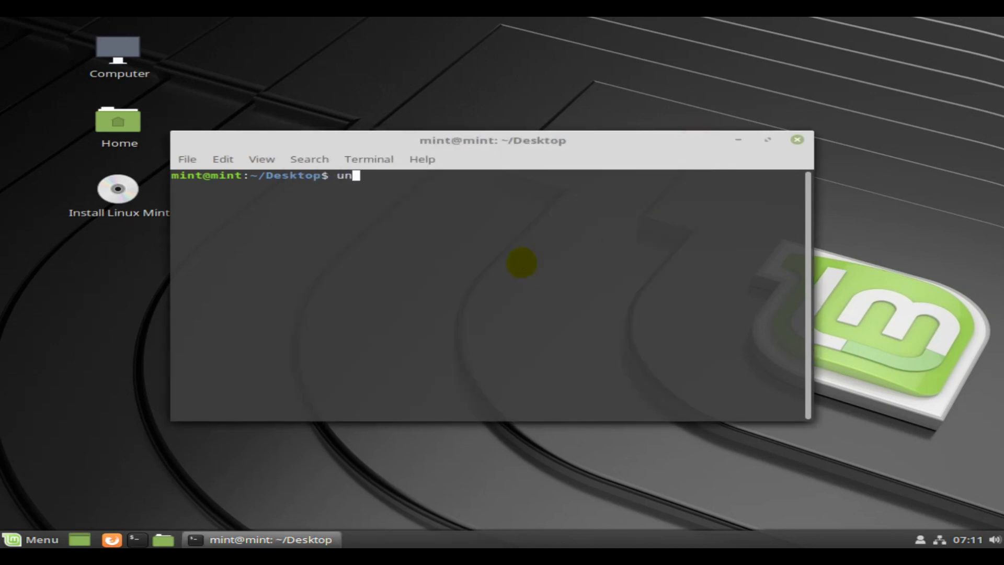
- Query the system and kernel details with uname -a and uname -r, and highlight the kernel release in the output
key(Return)
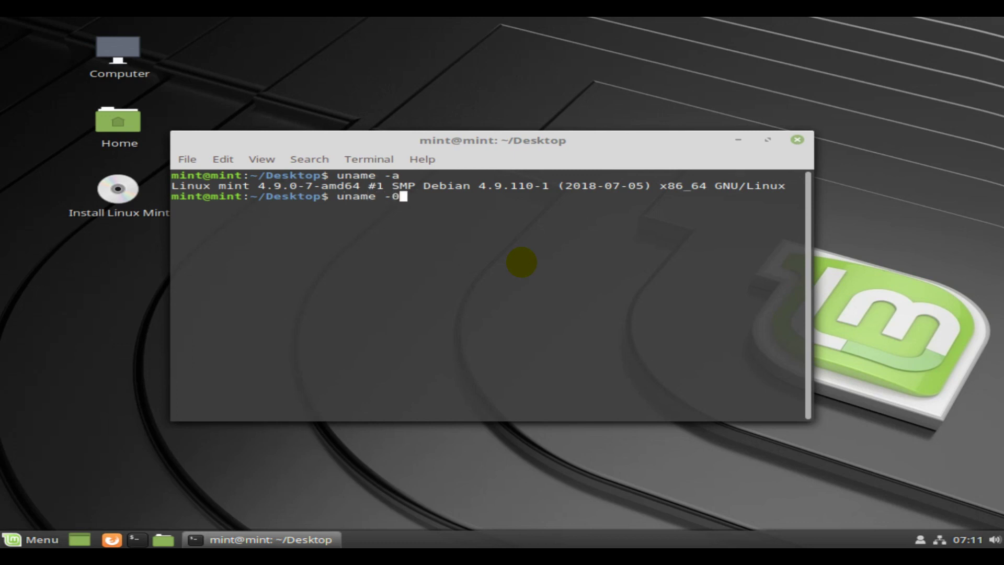
text(uname -r)
key(Return)
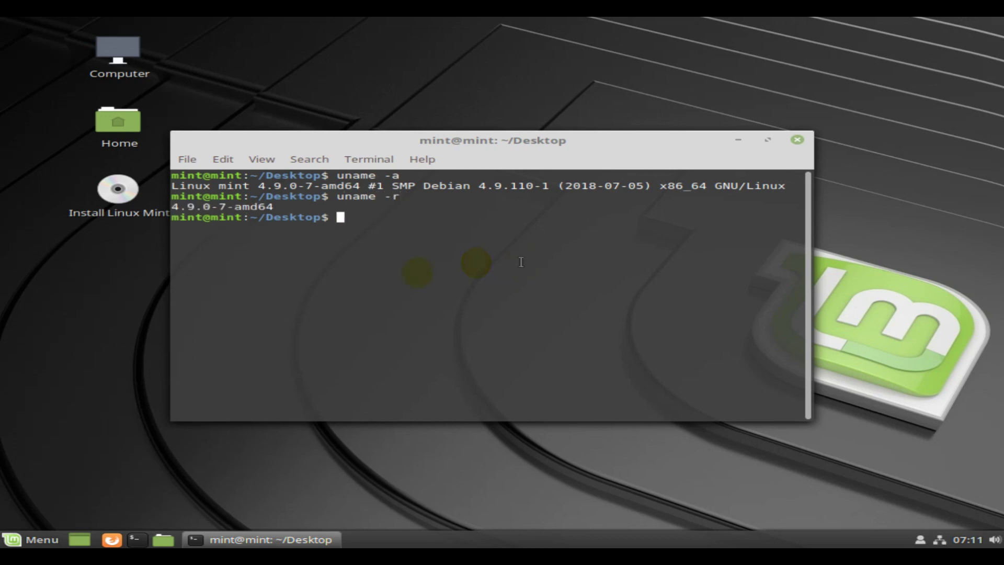
drag(277, 207, 212, 207)
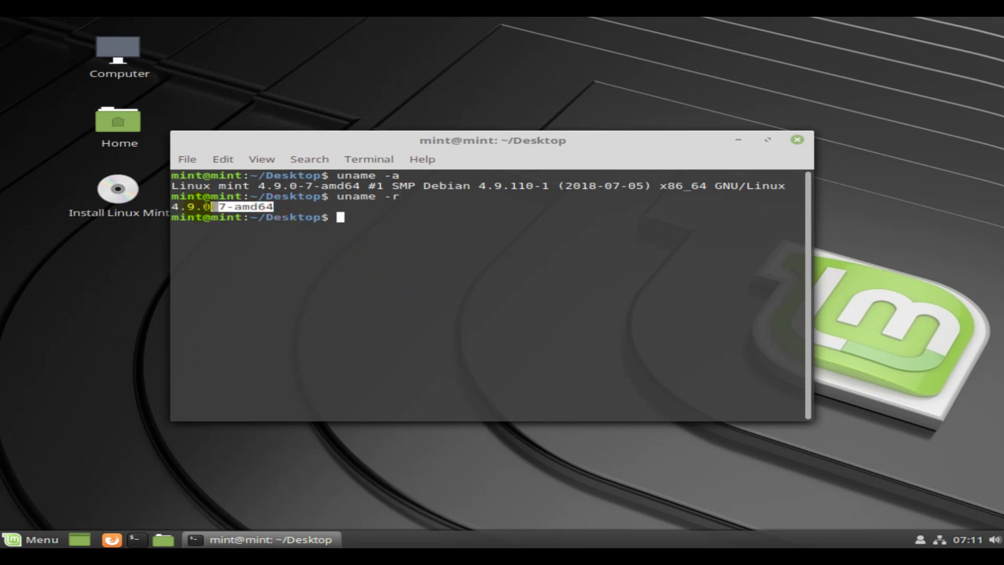